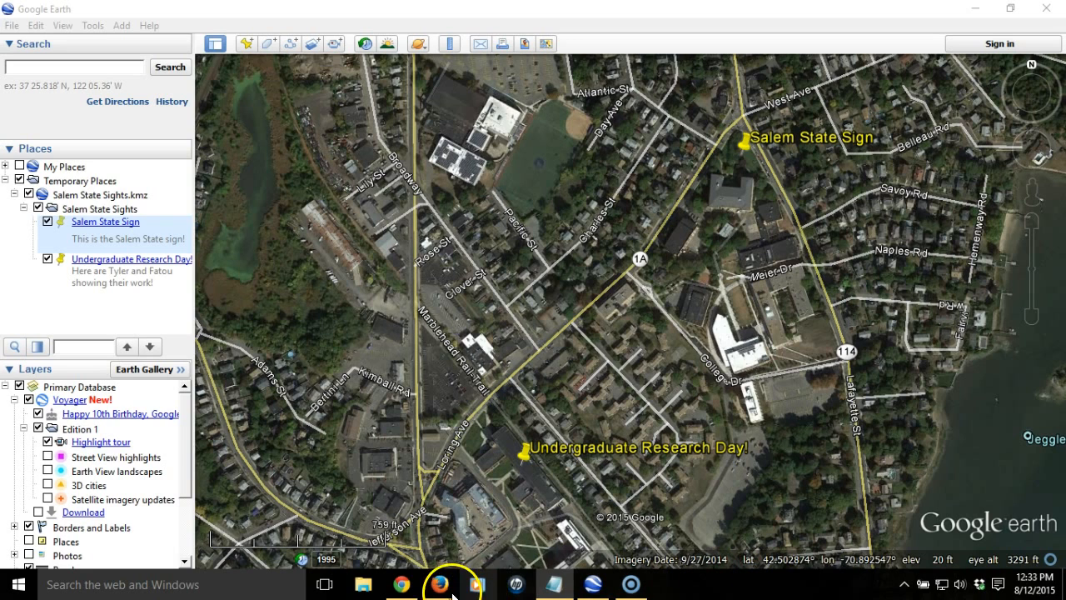
Switch to Firefox and open a group photo of the honorees from the Flickr album Geography Day 2015
mouse_move(441, 587)
left_click(416, 535)
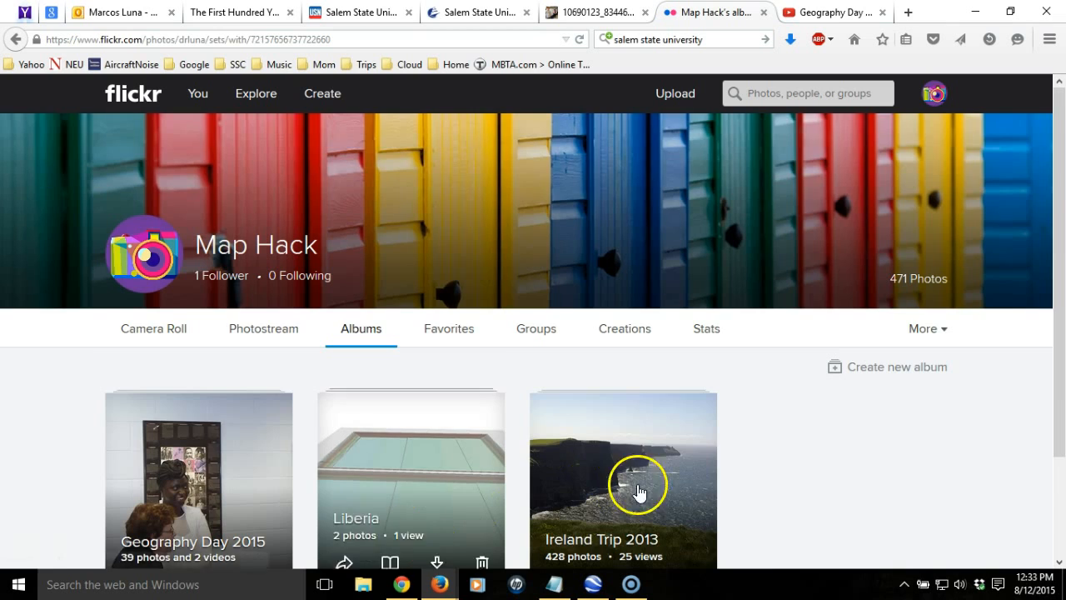
scroll(832, 469, "down", 1)
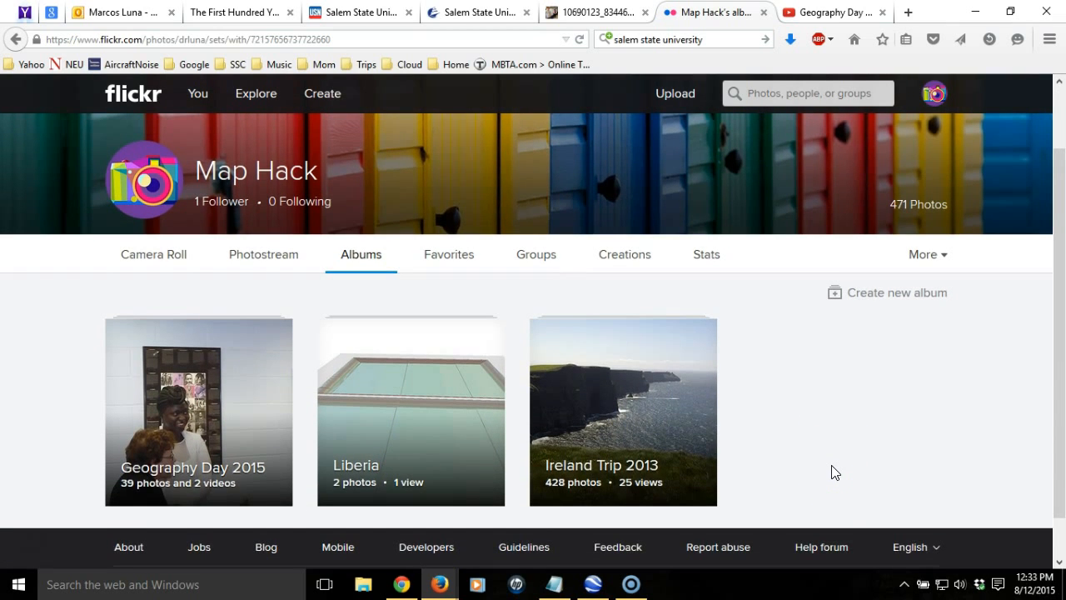
left_click(225, 419)
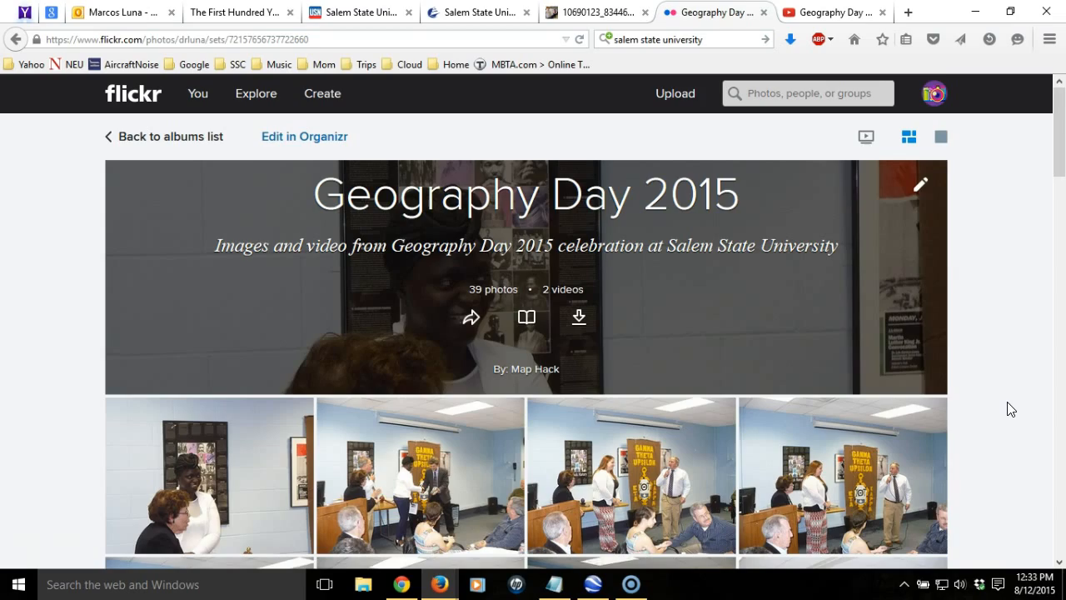
scroll(1010, 408, "down", 10)
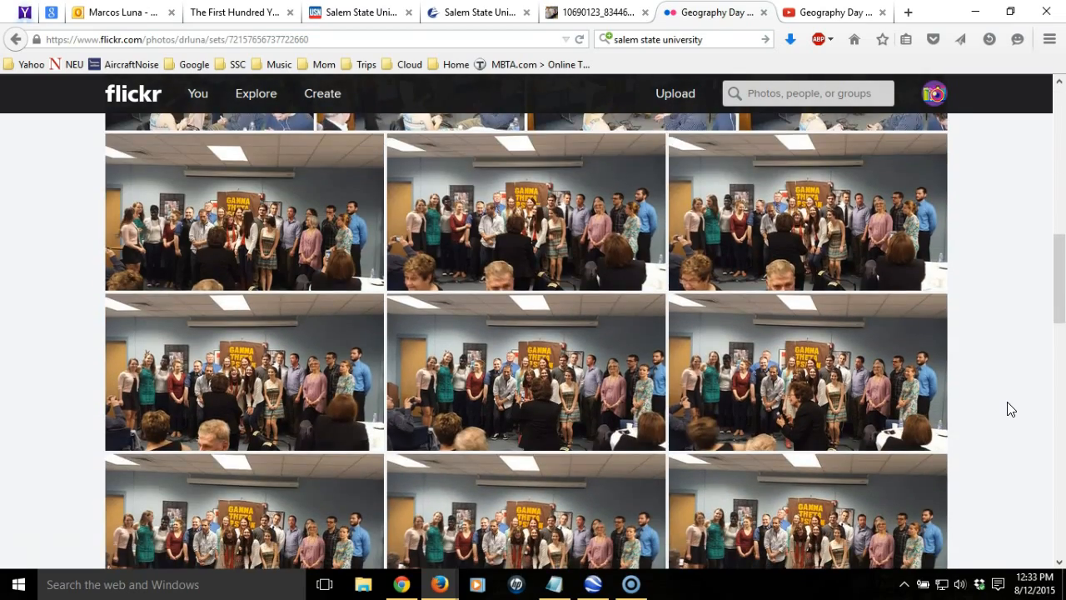
scroll(1010, 408, "down", 2)
left_click(540, 300)
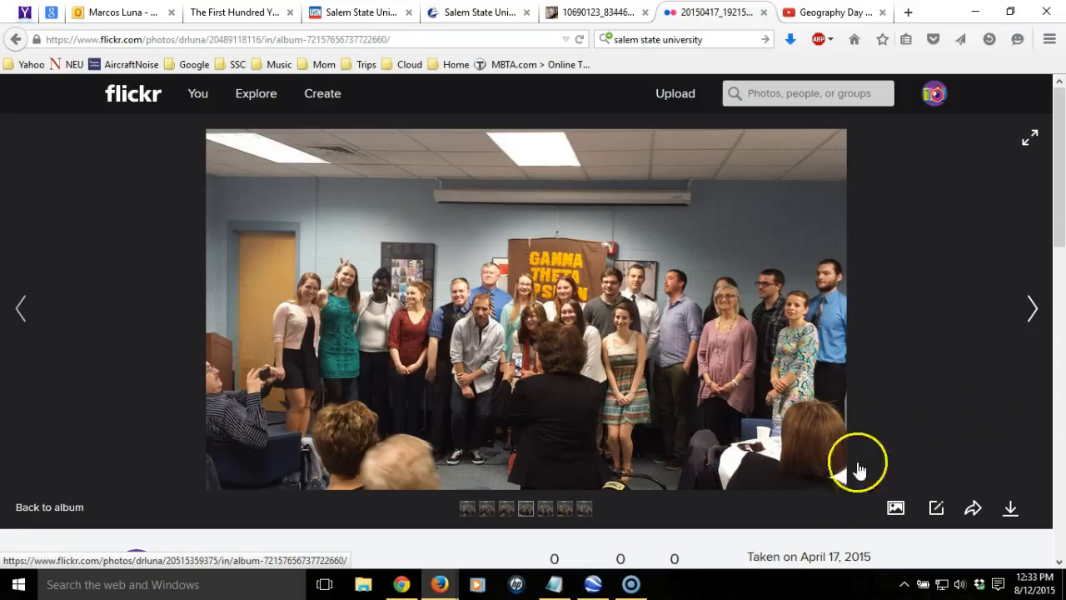
Copy the group photo's HTML embed code at the Small 240 × 135 size
mouse_move(789, 522)
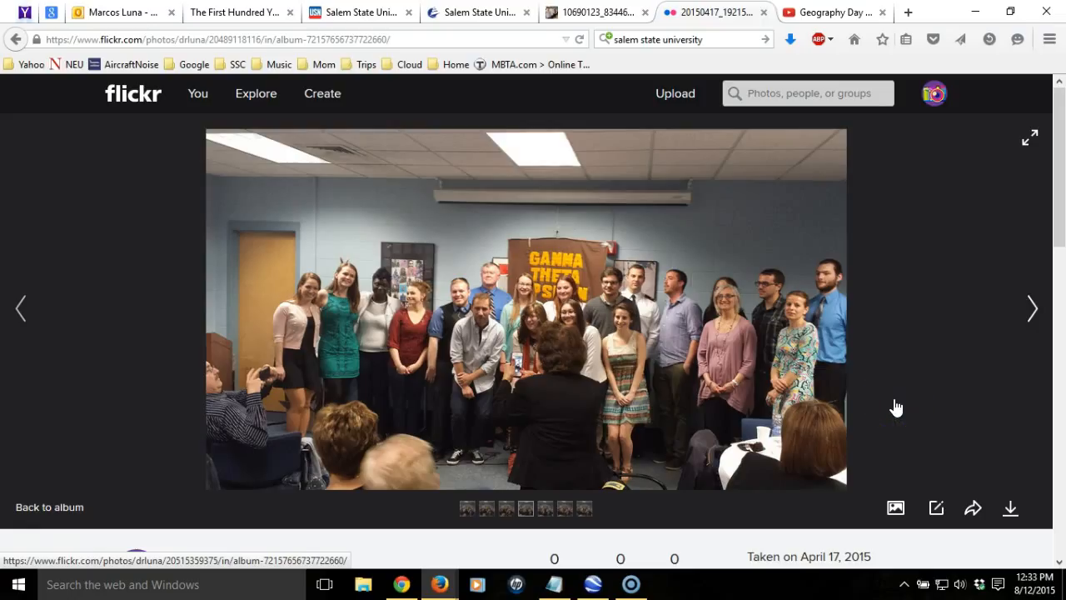
left_click(975, 509)
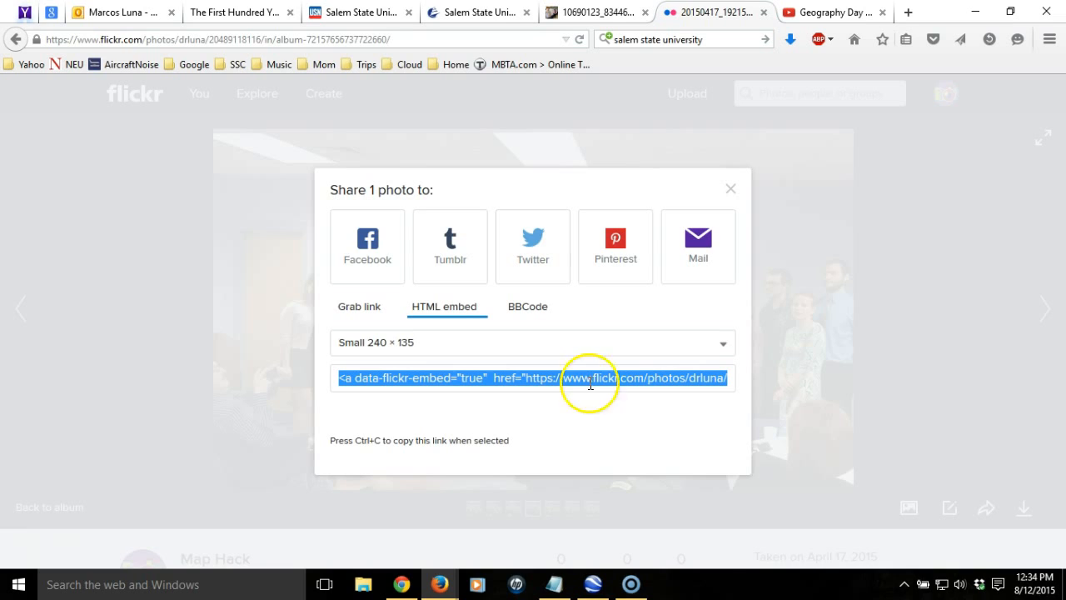
left_click(724, 345)
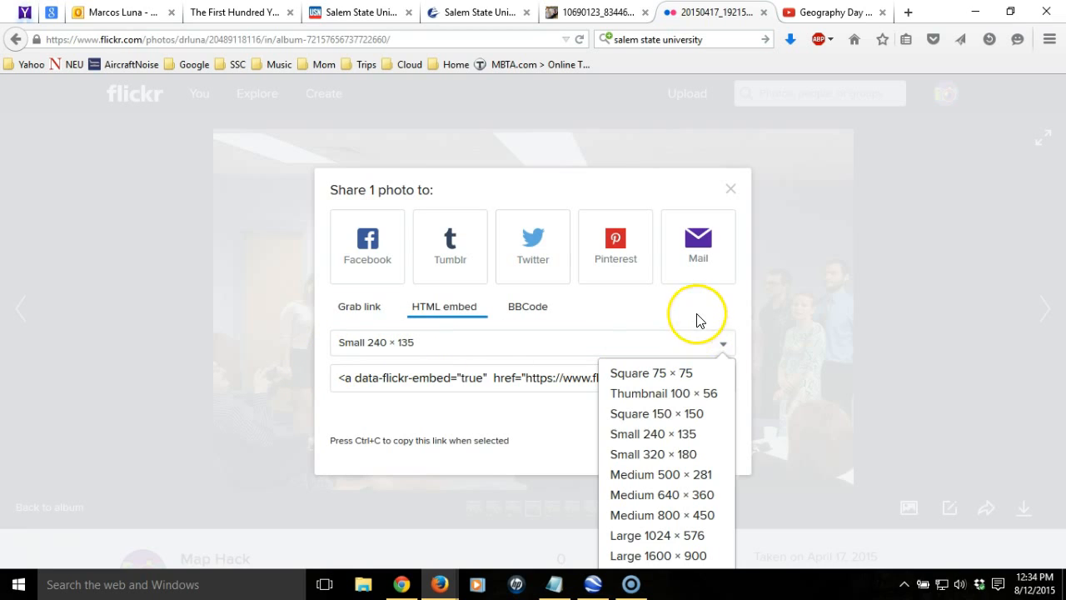
left_click(698, 321)
left_click(492, 376)
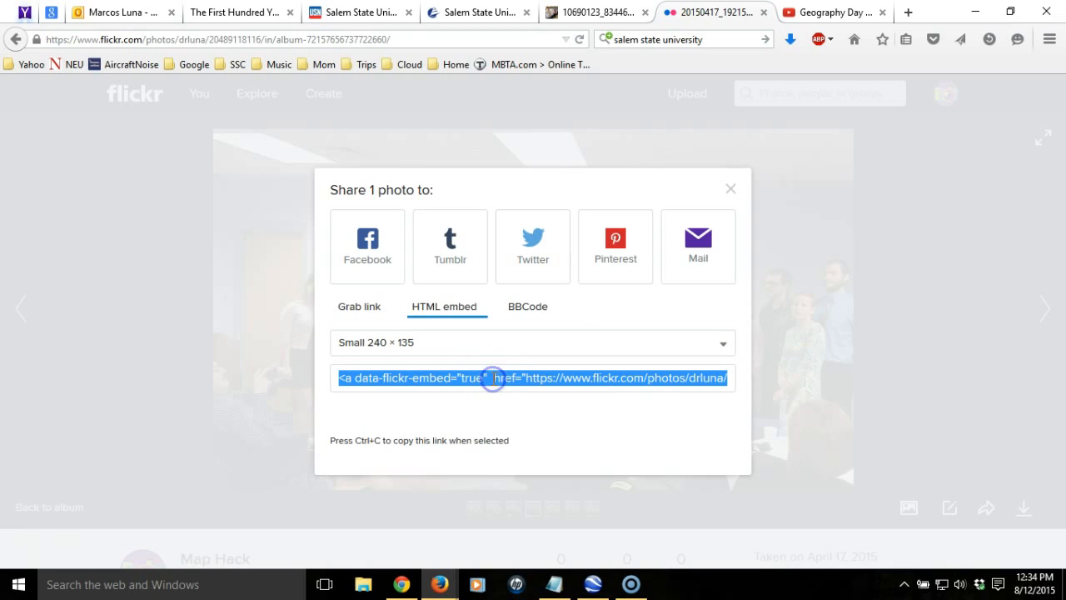
right_click(493, 377)
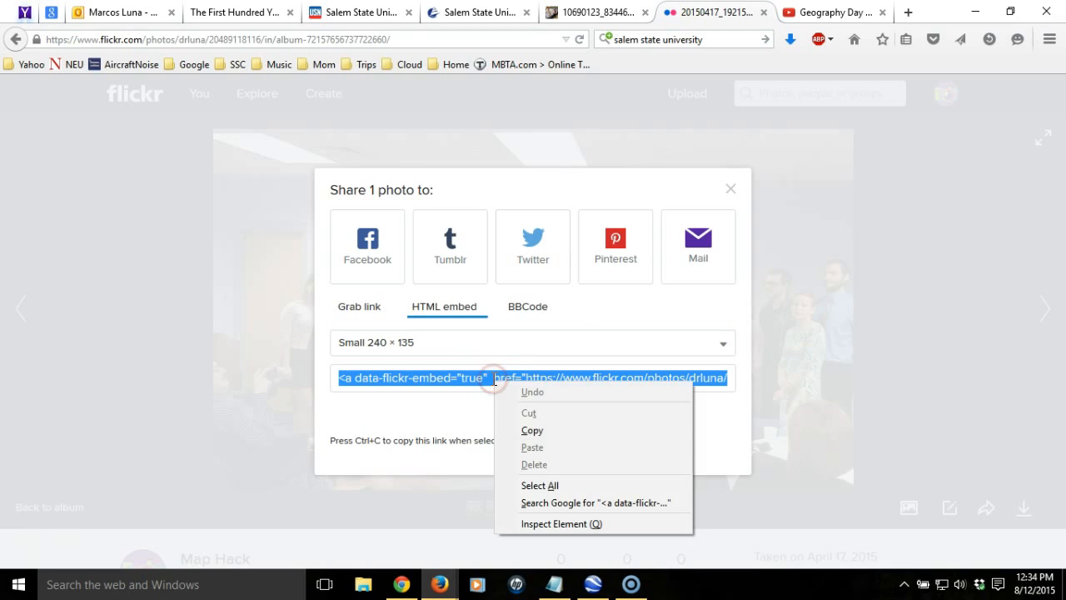
left_click(532, 431)
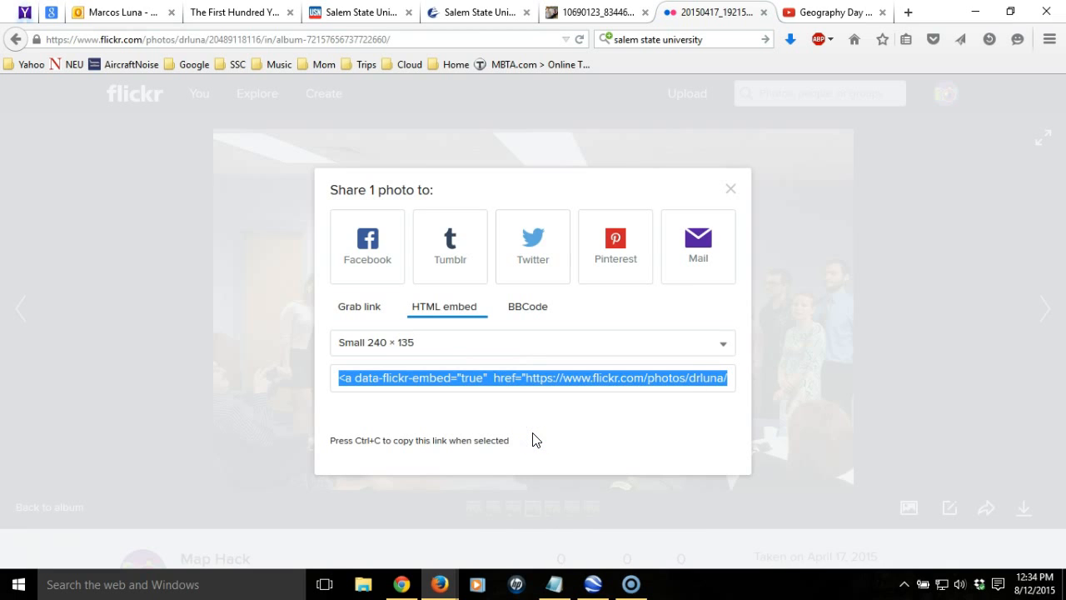
Switch to Google Earth and position a new placemark on the dark-roofed building just northwest of the large white-roofed one near College Dr
left_click(592, 583)
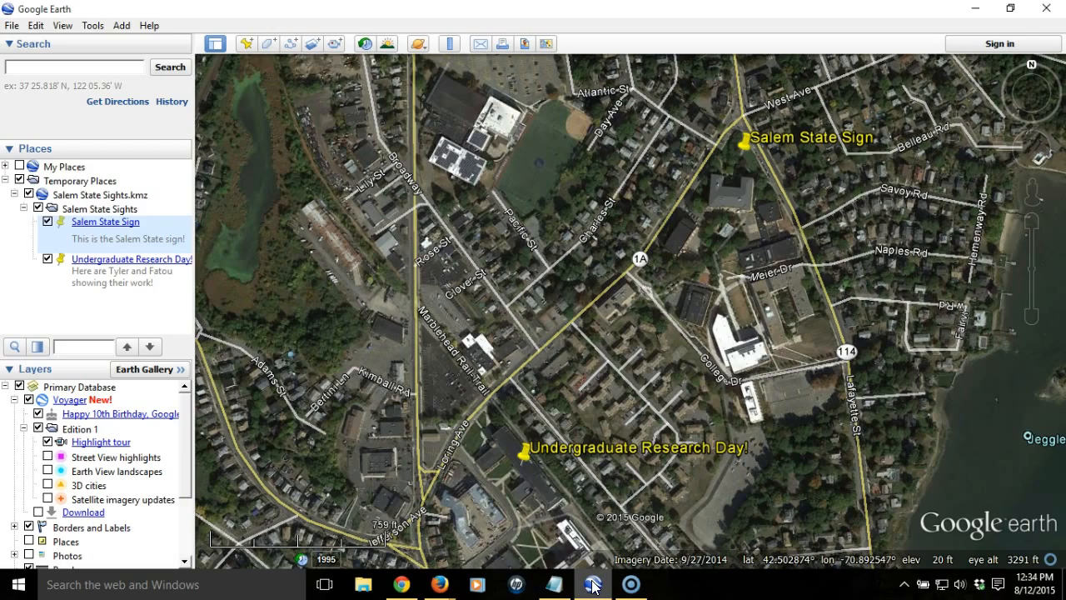
left_click_drag(767, 328, 656, 390)
double_click(630, 388)
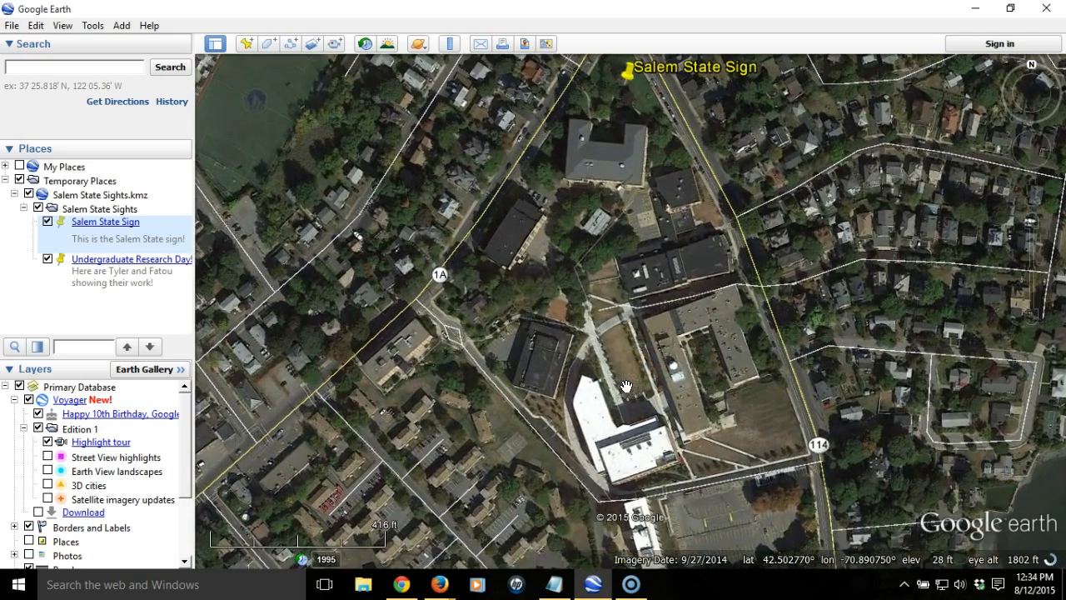
left_click_drag(651, 362, 652, 388)
left_click(471, 261)
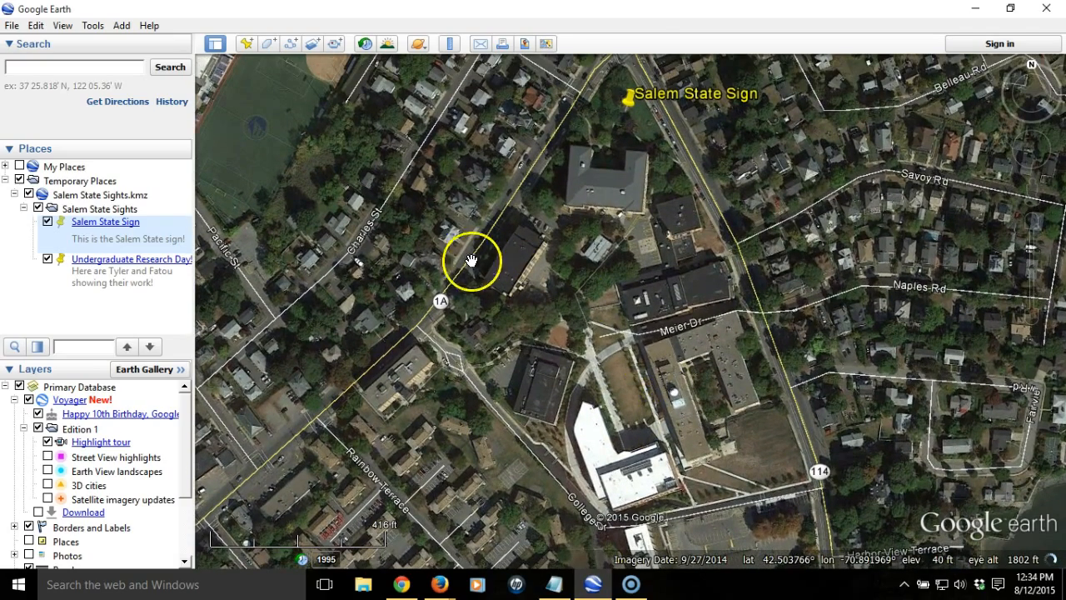
left_click(246, 43)
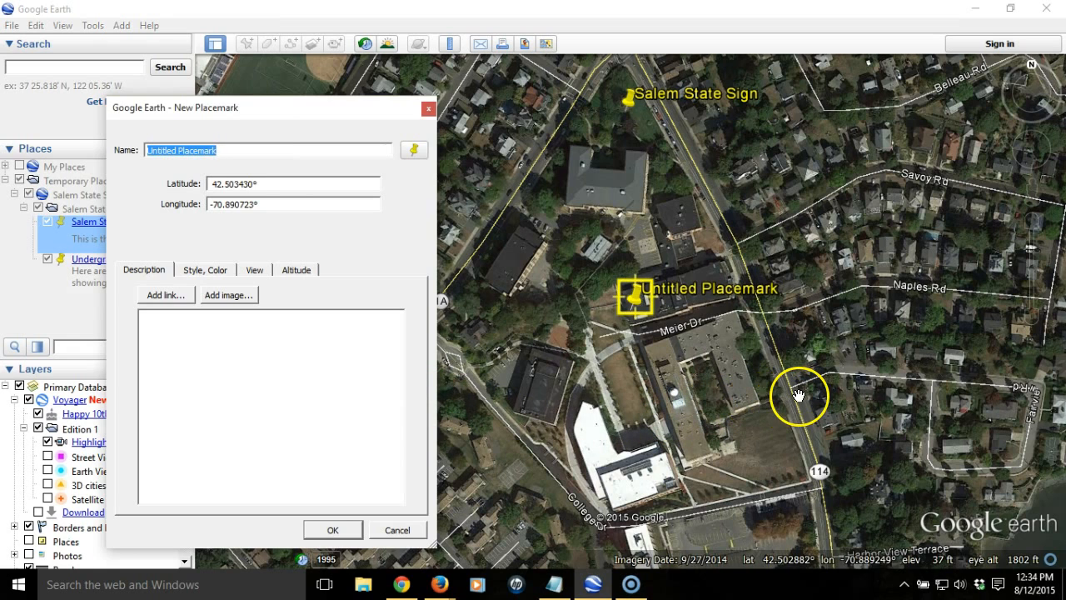
left_click_drag(635, 305, 544, 388)
Name the placemark "Geography Day 2015" and enter the description "Here is a group photo of our honorees!" followed by a new line
left_click(280, 113)
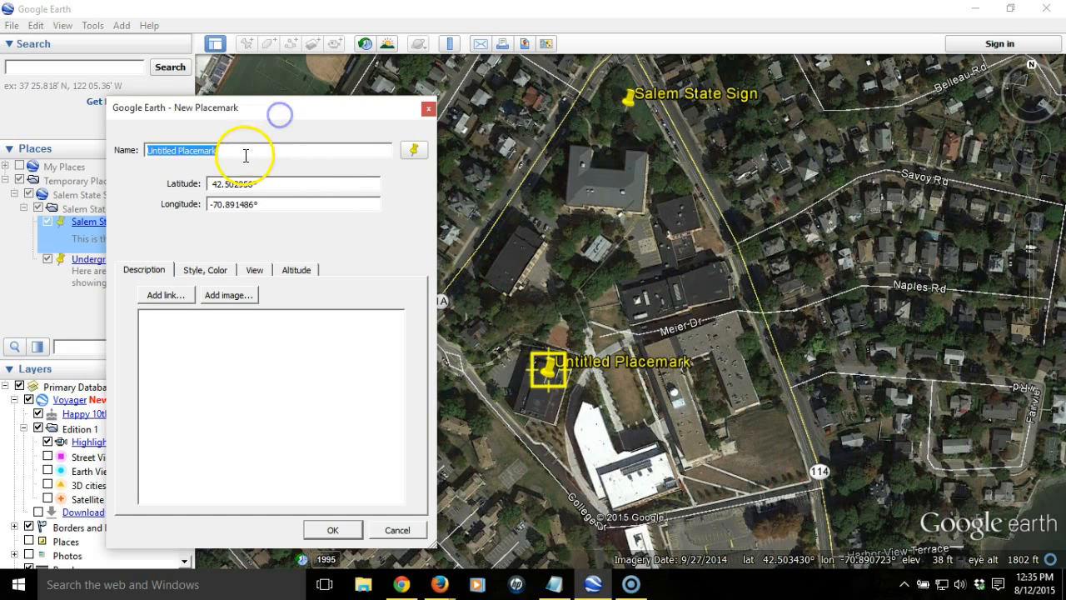
type("Geography Day ")
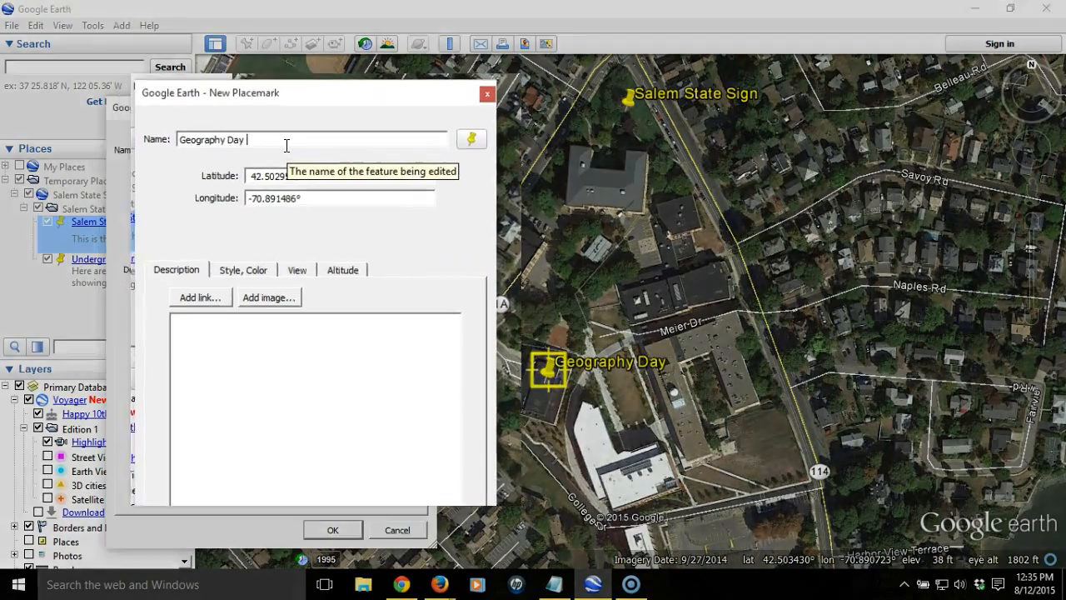
type("2015")
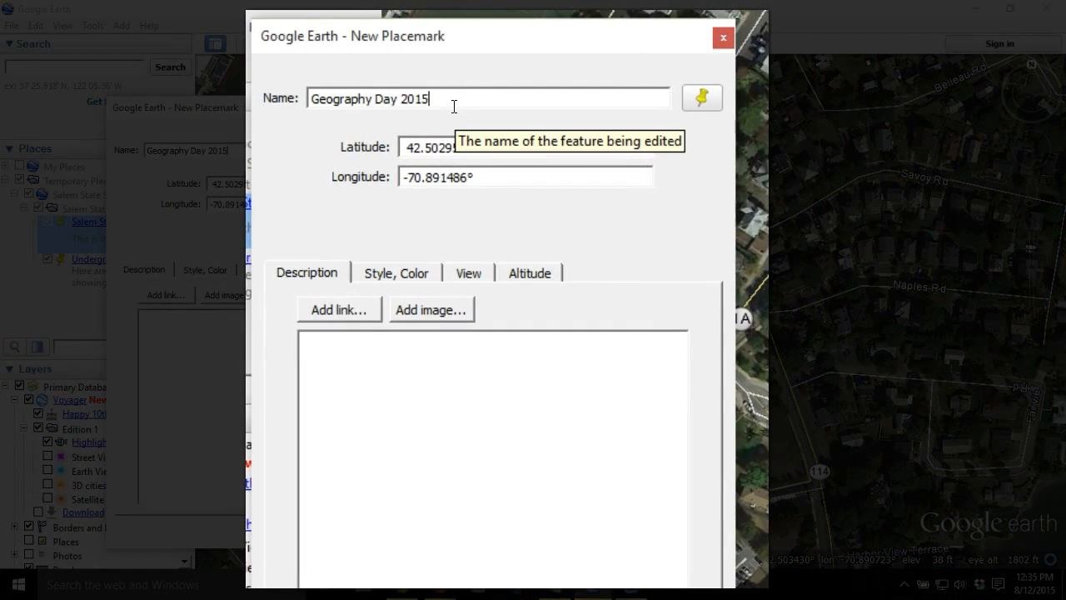
left_click(444, 397)
type("Here is a group ho")
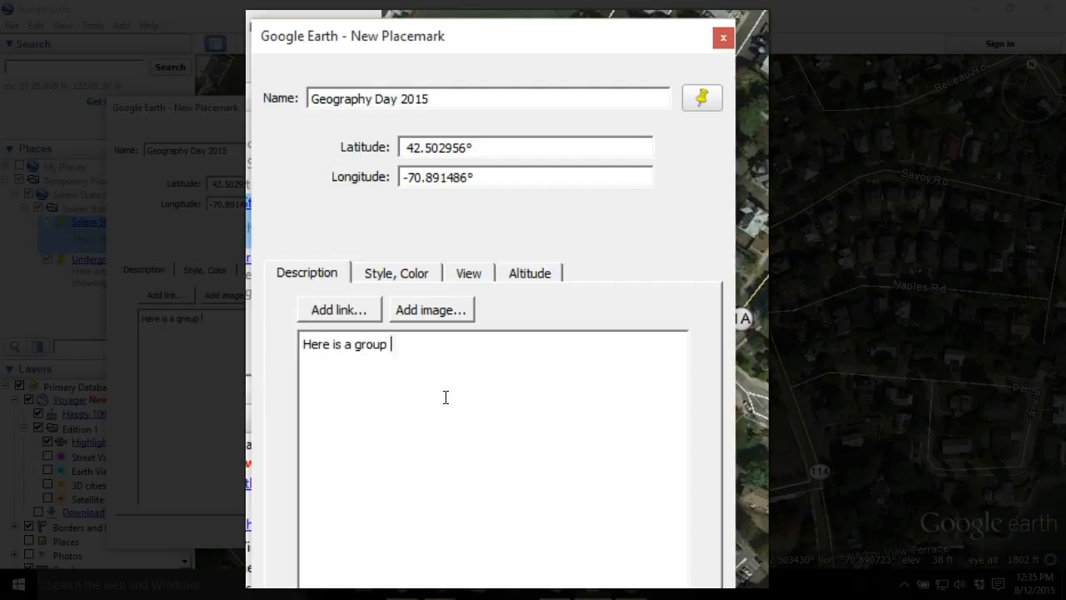
key("BackSpace")
key("BackSpace")
type("photo of our honorees")
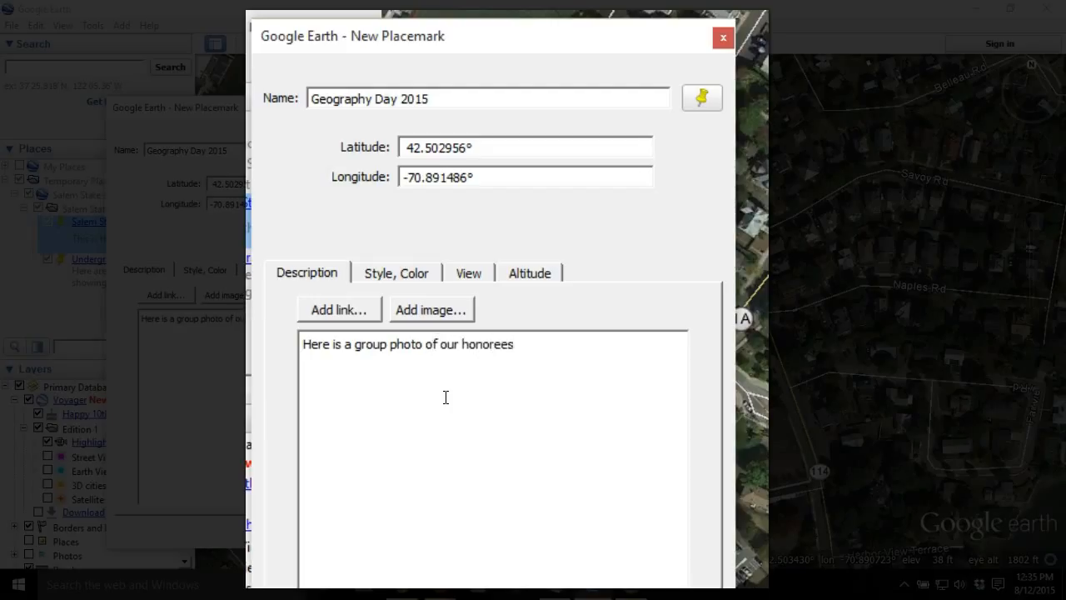
type("!")
key("Return")
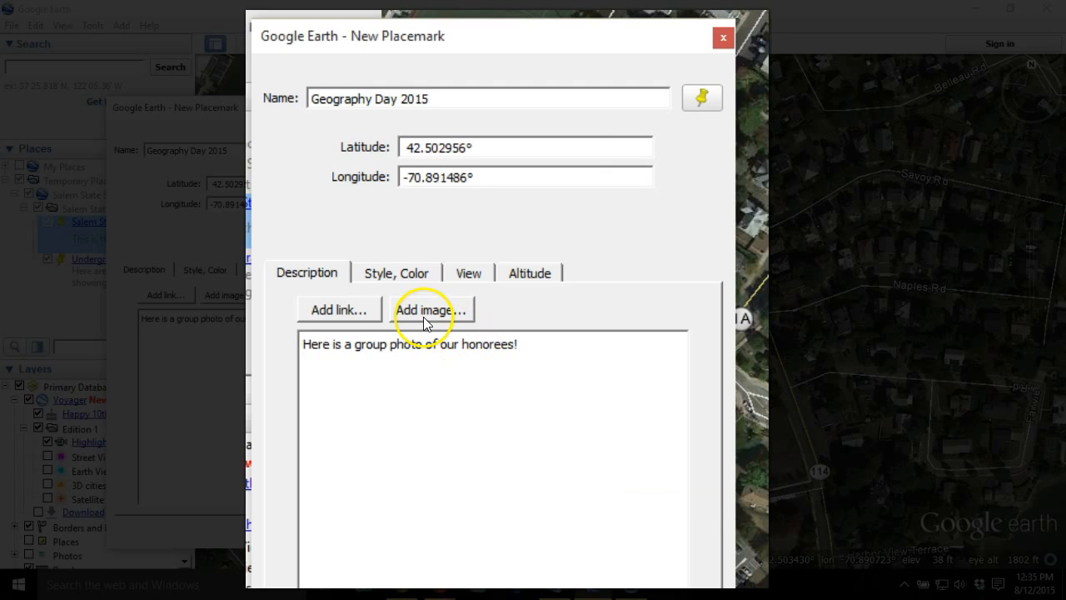
Paste the copied Flickr embed code below the description text and save the placemark, checking the photo in its balloon
right_click(368, 358)
left_click(402, 478)
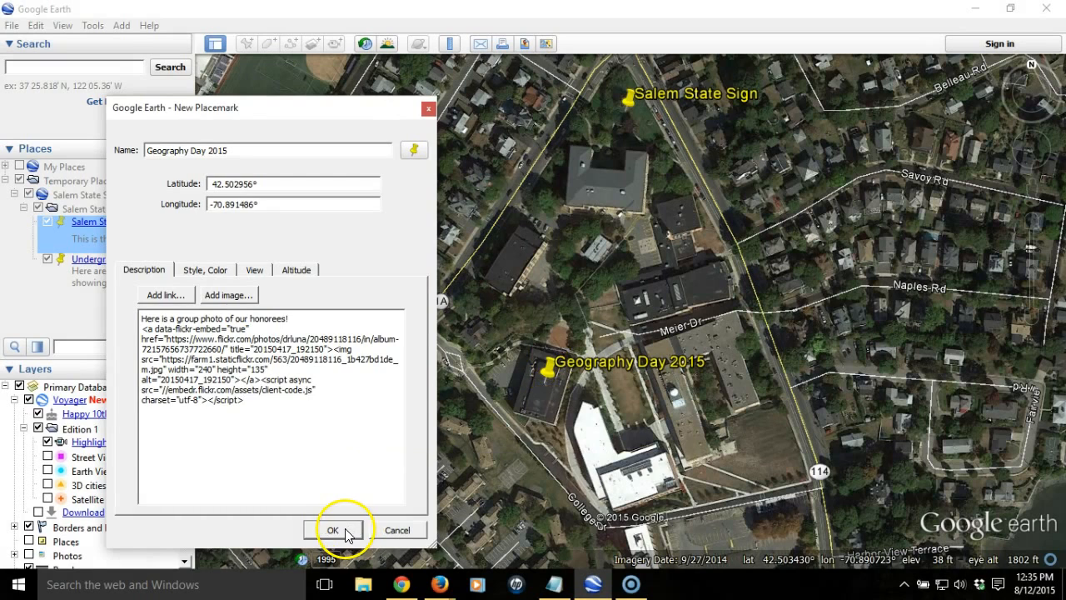
left_click(345, 528)
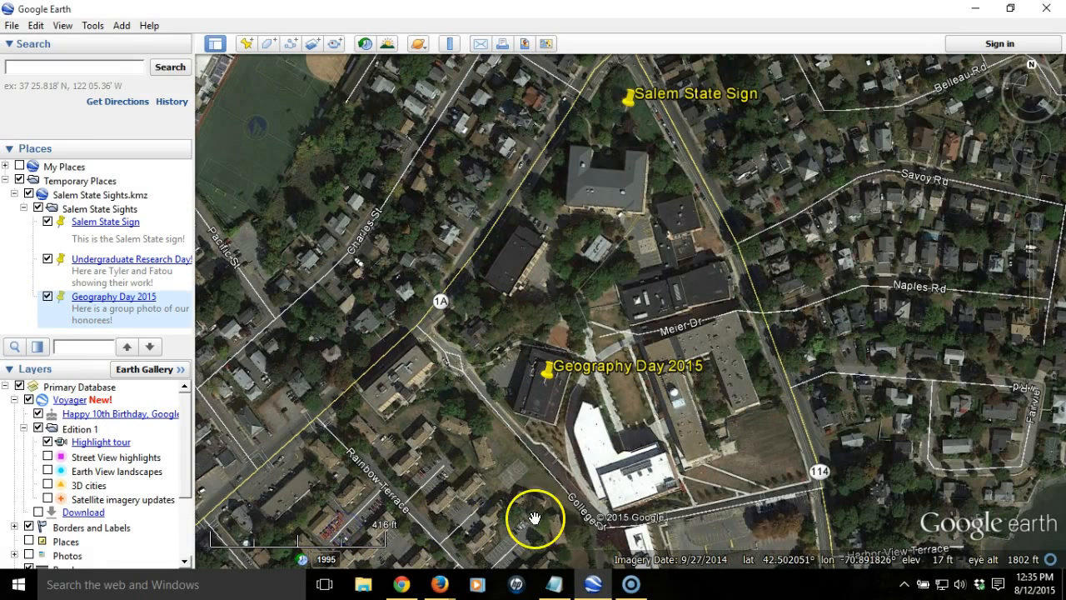
left_click(550, 368)
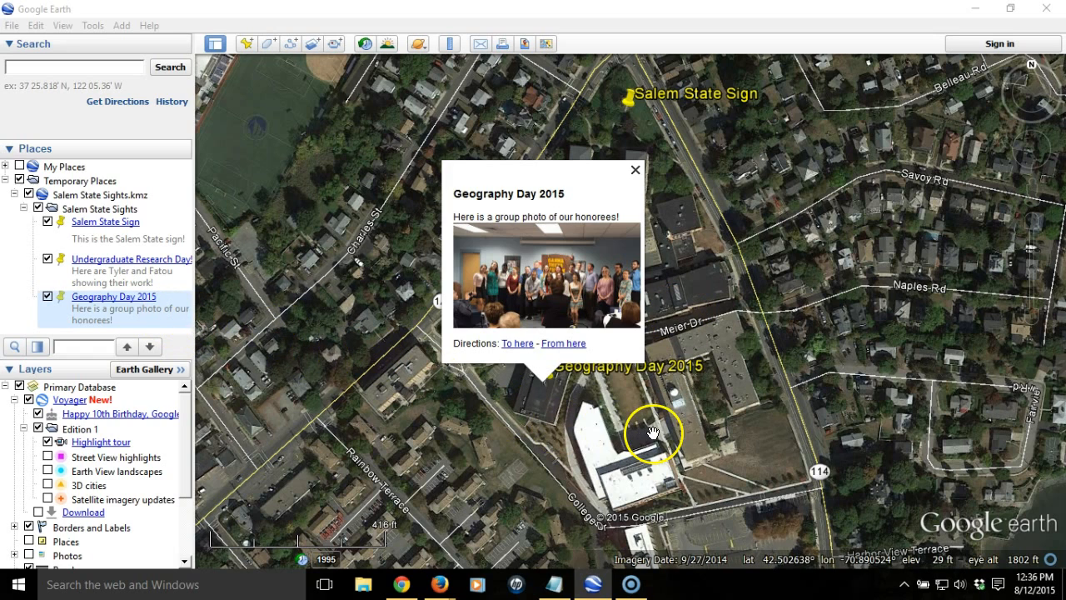
left_click(635, 172)
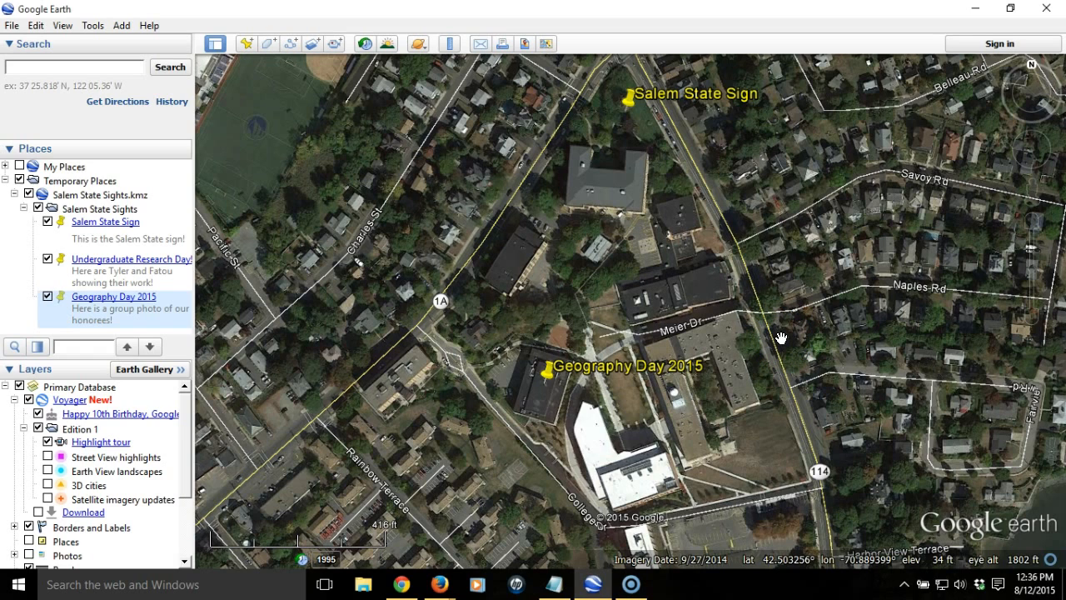
Switch to Firefox and play the first few seconds of the YouTube video Geography Day 2015 "Geography Song"
mouse_move(441, 588)
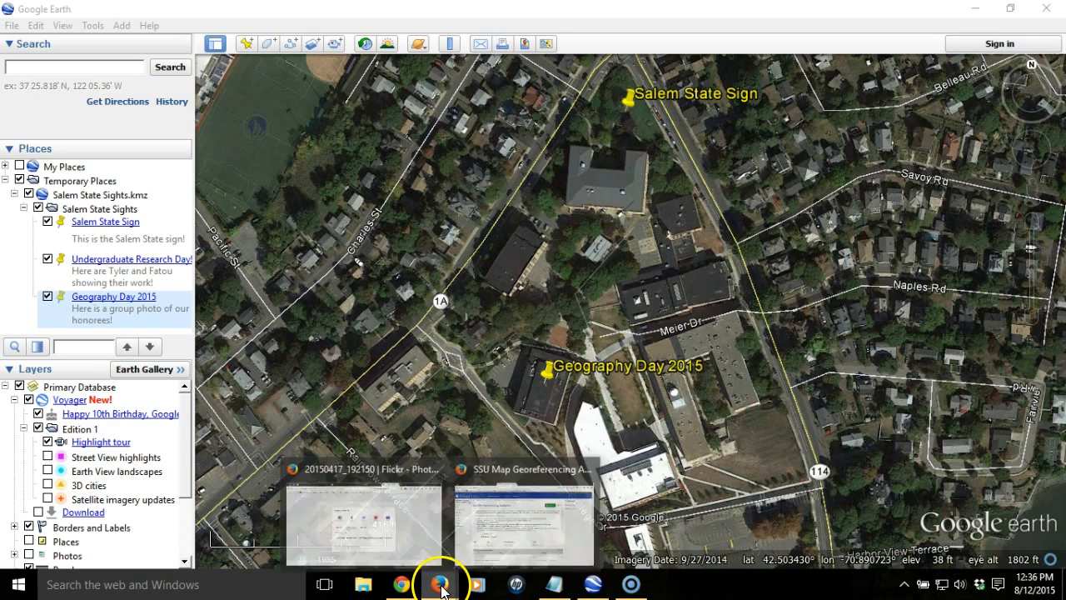
left_click(380, 533)
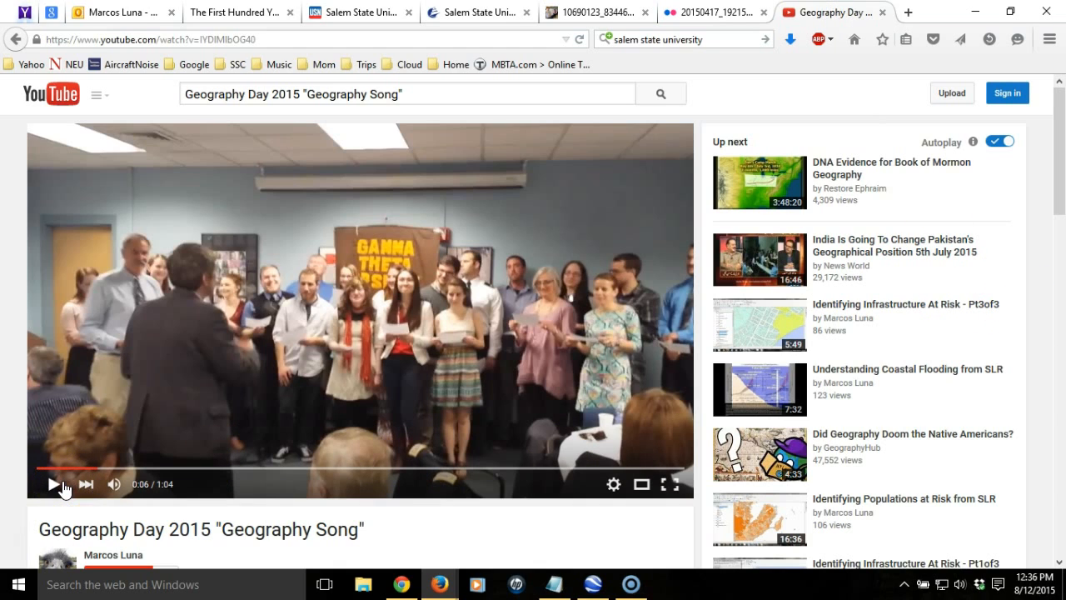
left_click(52, 468)
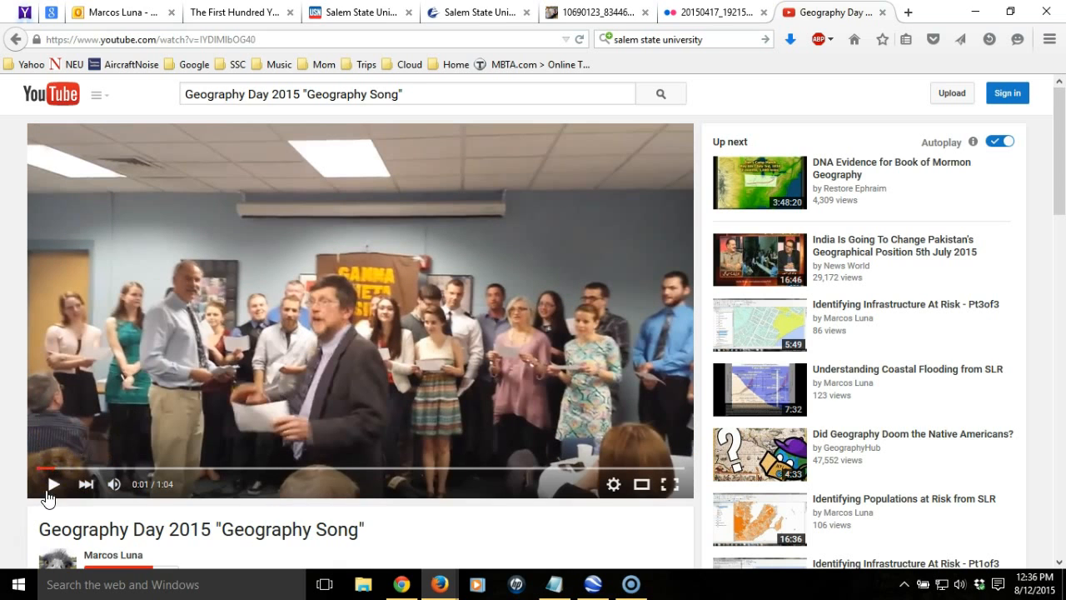
left_click(55, 487)
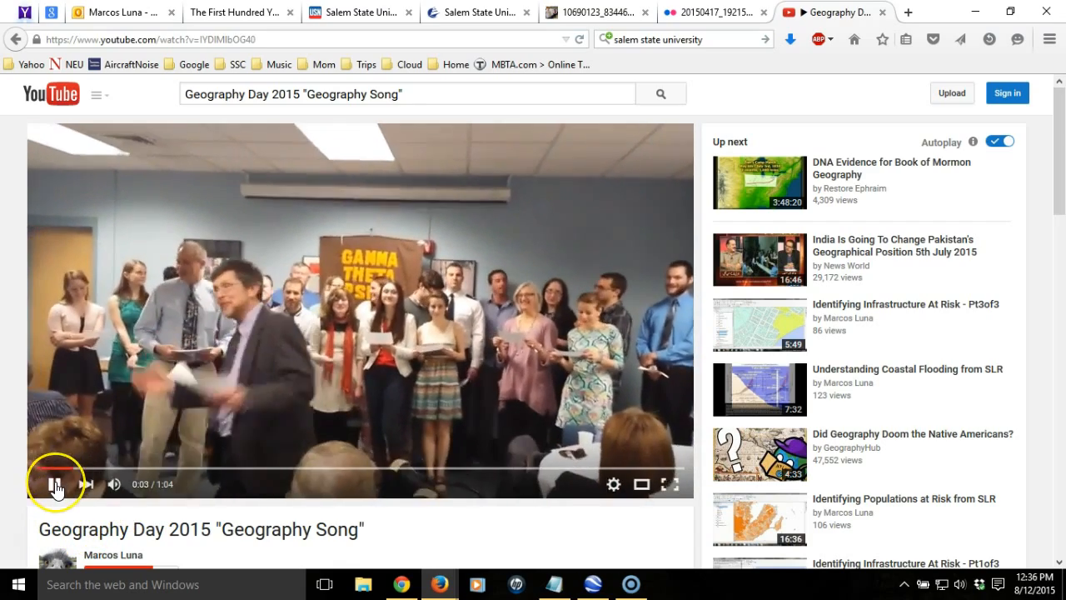
left_click(55, 485)
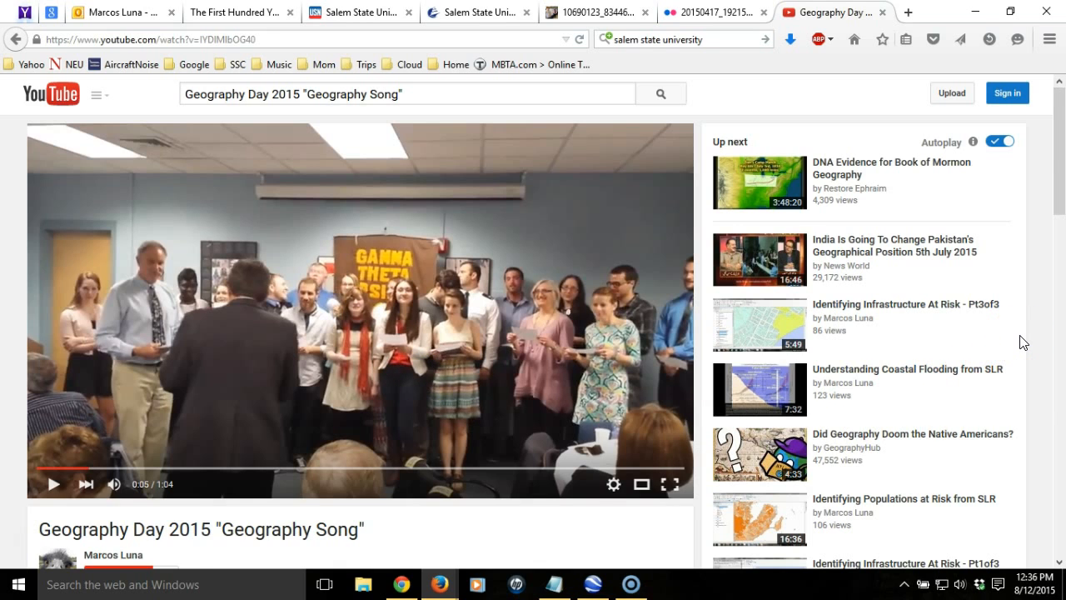
Display the embed code for the "Geography Song" video and choose a video size of 560 × 315
scroll(1023, 342, "down", 6)
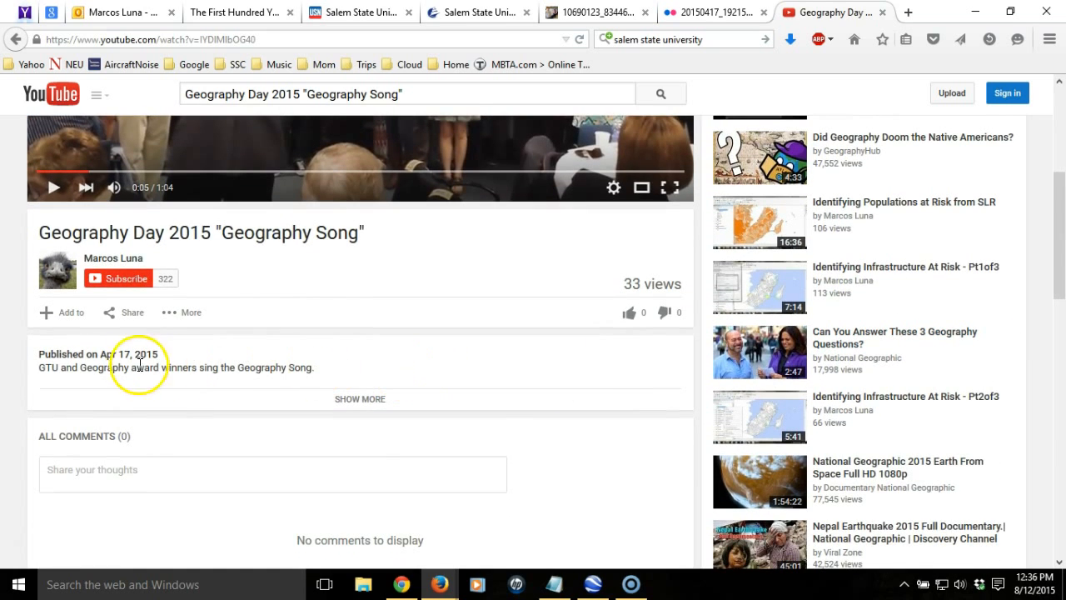
left_click(134, 313)
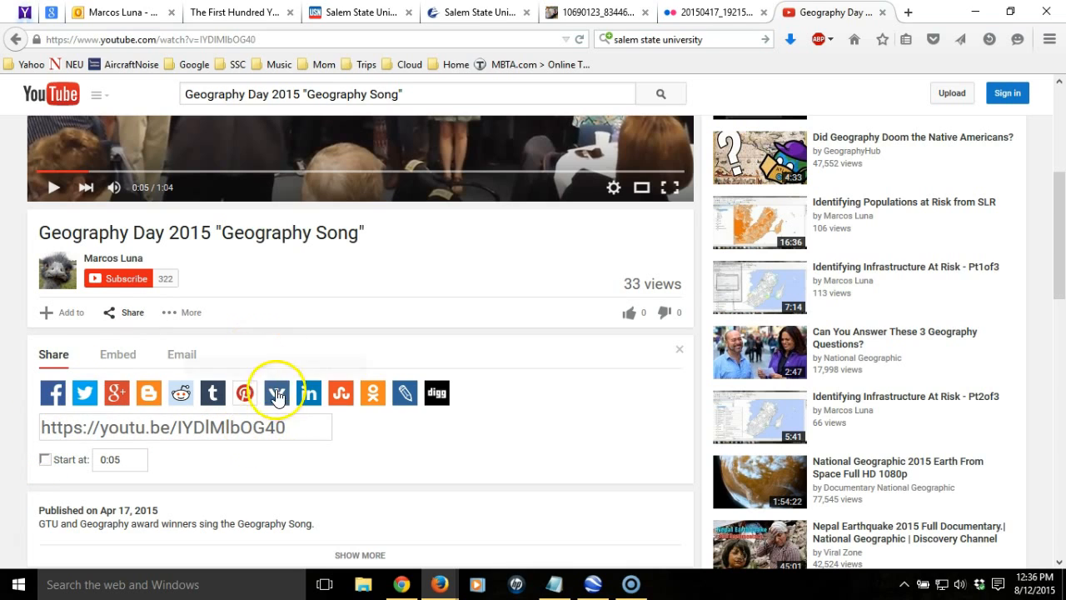
left_click(125, 355)
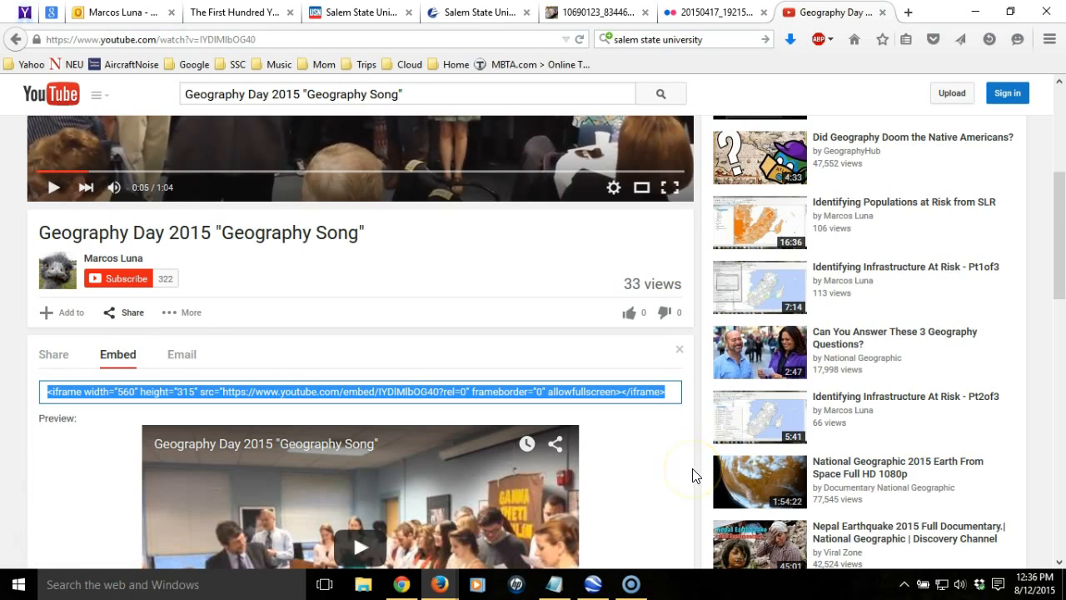
scroll(692, 475, "down", 3)
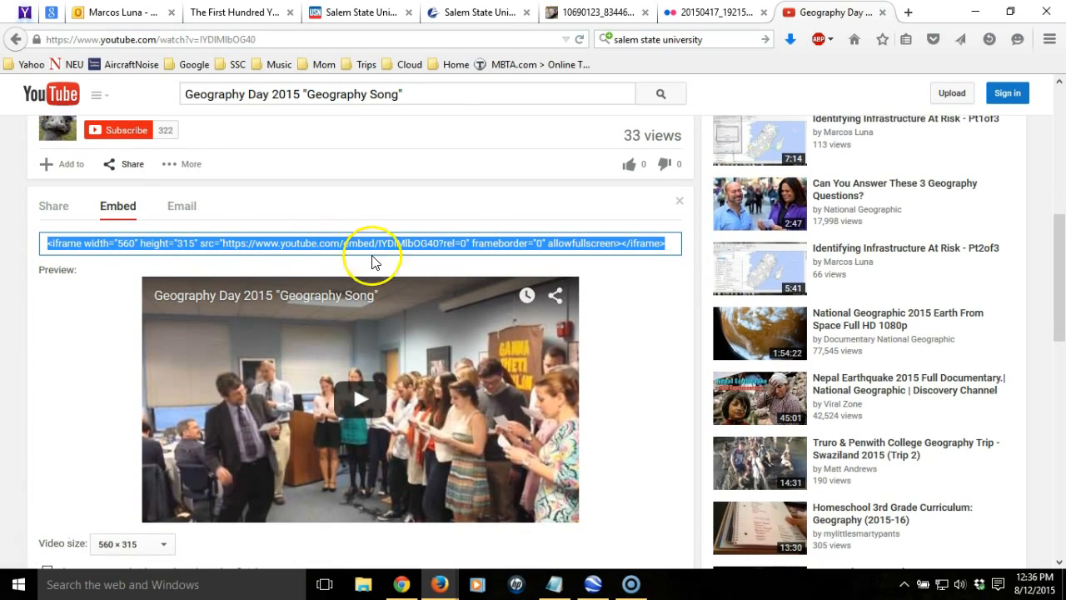
scroll(674, 400, "down", 3)
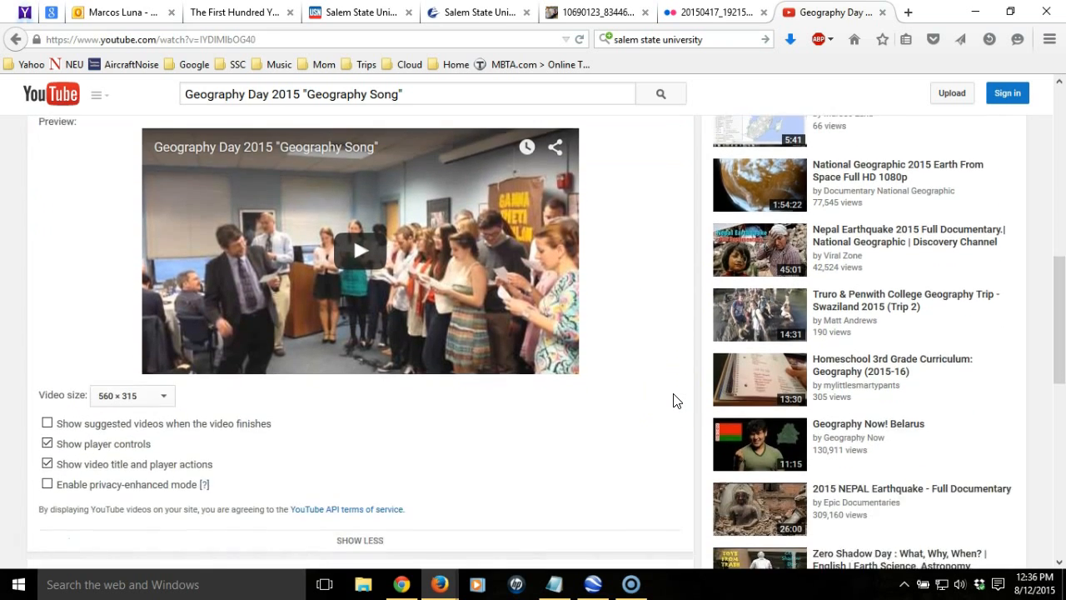
scroll(674, 400, "down", 2)
left_click(165, 321)
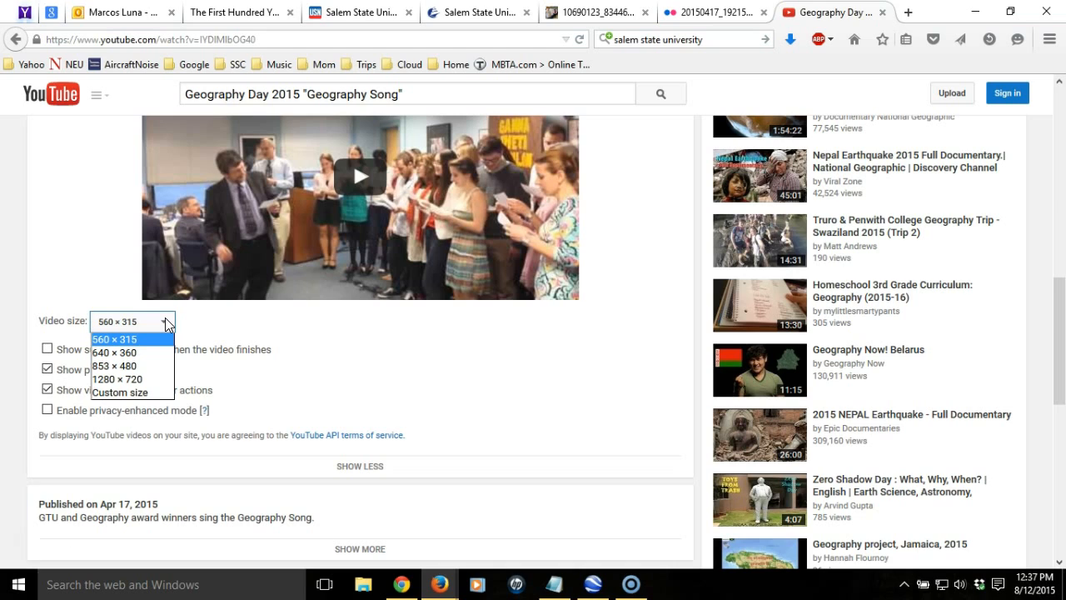
left_click(119, 340)
Copy the complete iframe embed code of the YouTube video
scroll(627, 335, "up", 6)
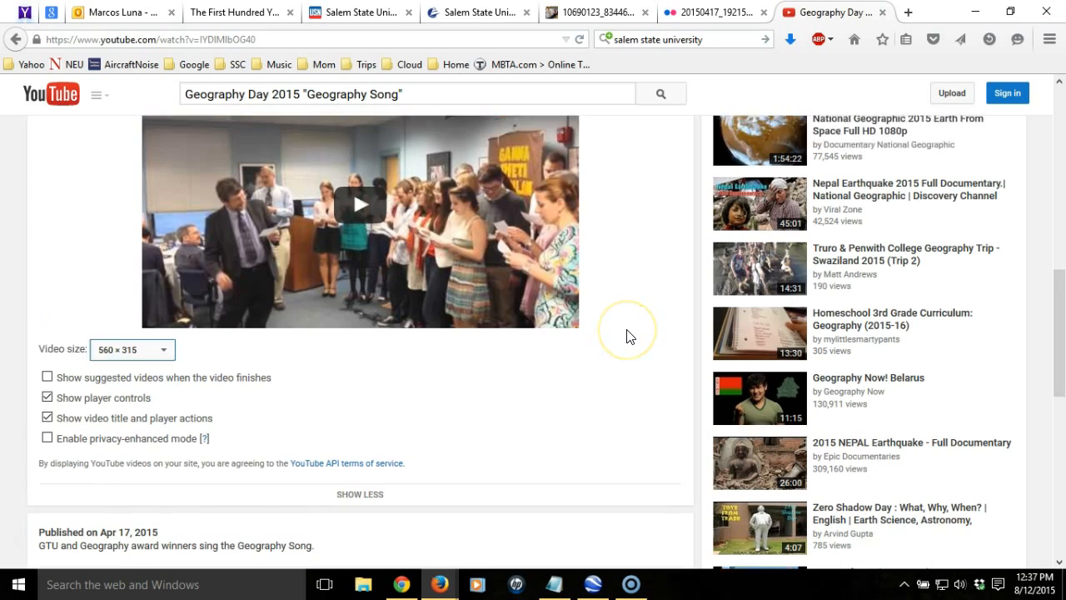
left_click(333, 247)
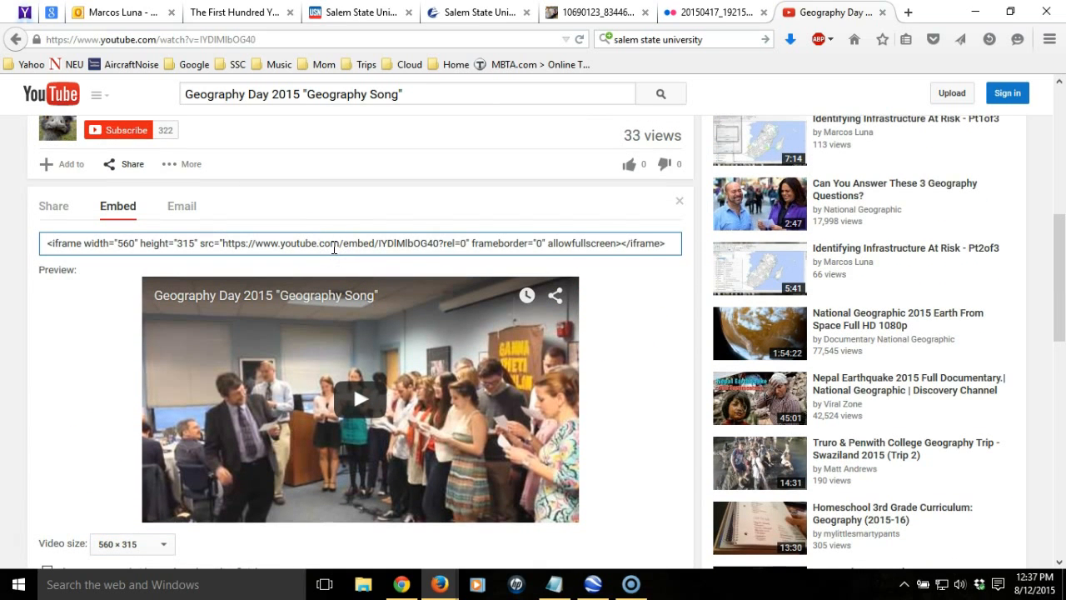
left_click(333, 248)
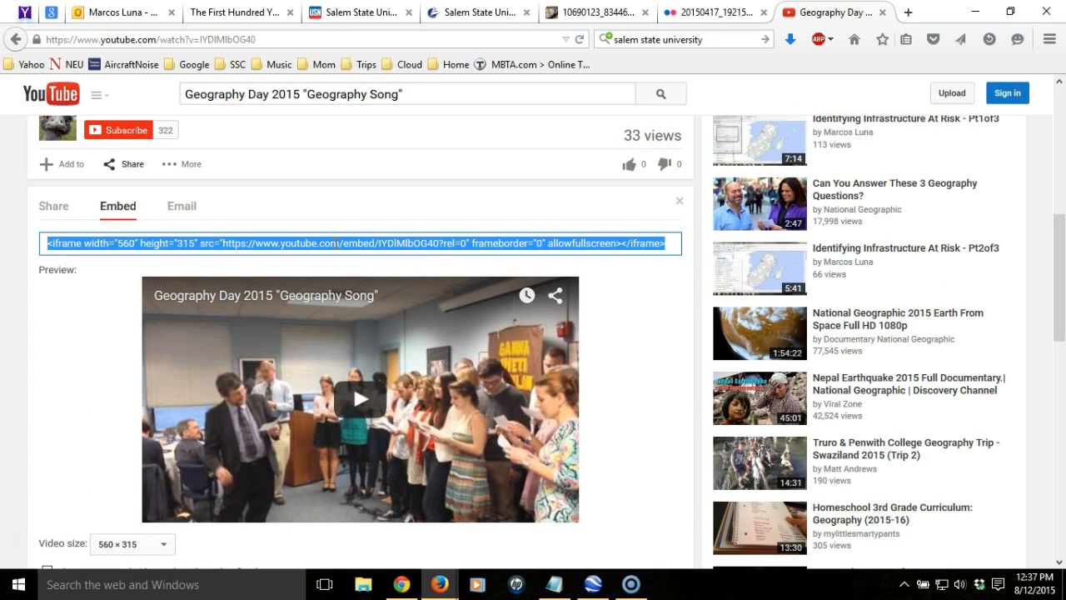
right_click(333, 242)
left_click(369, 295)
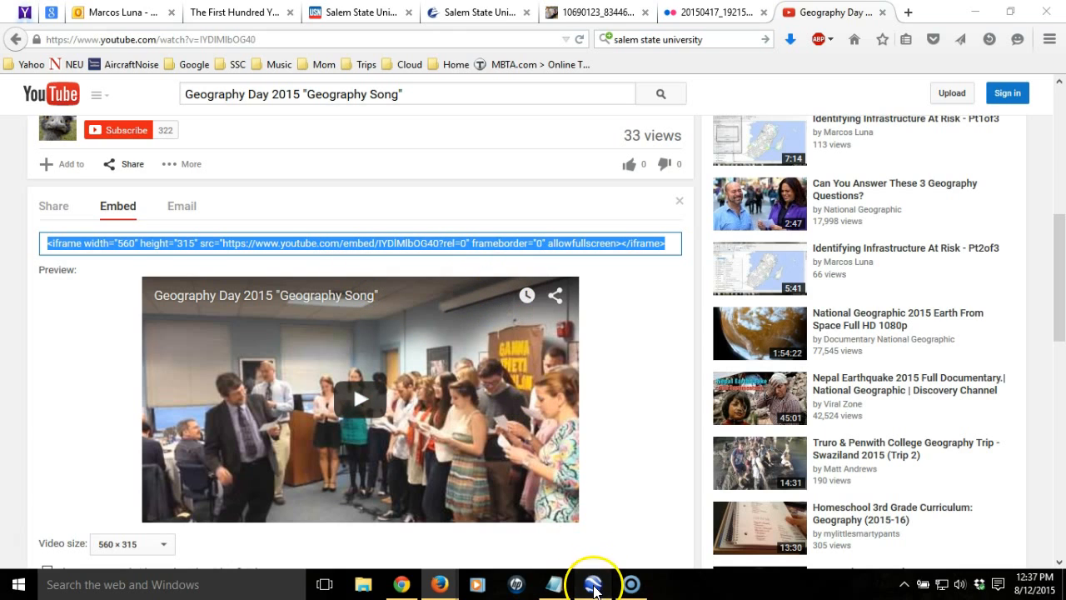
Switch to Google Earth and paste the YouTube embed code below the Flickr code in the Geography Day 2015 placemark's description, saving the change
left_click(592, 582)
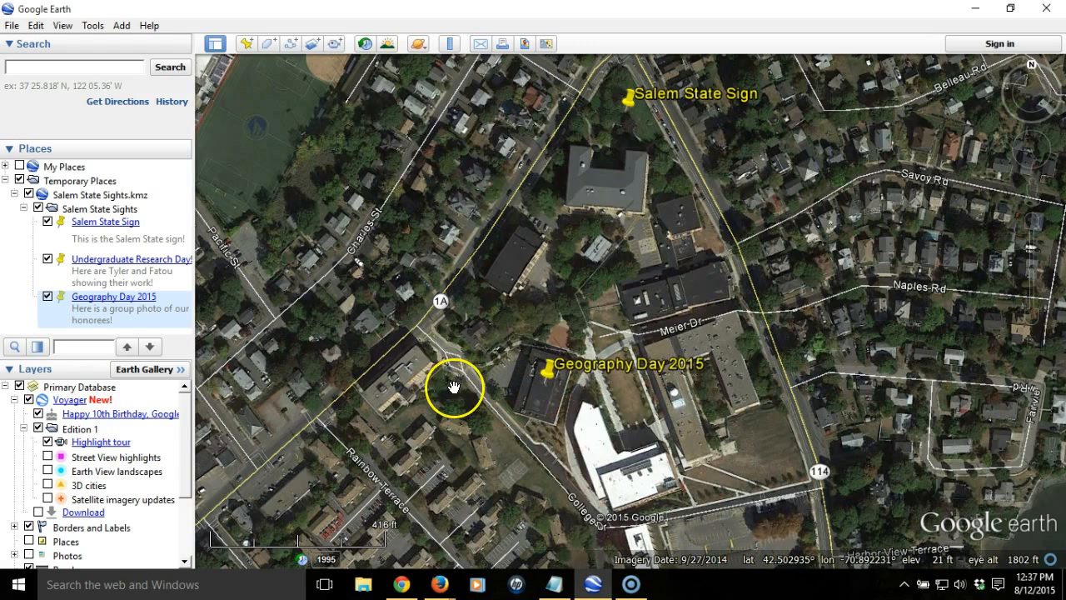
right_click(140, 301)
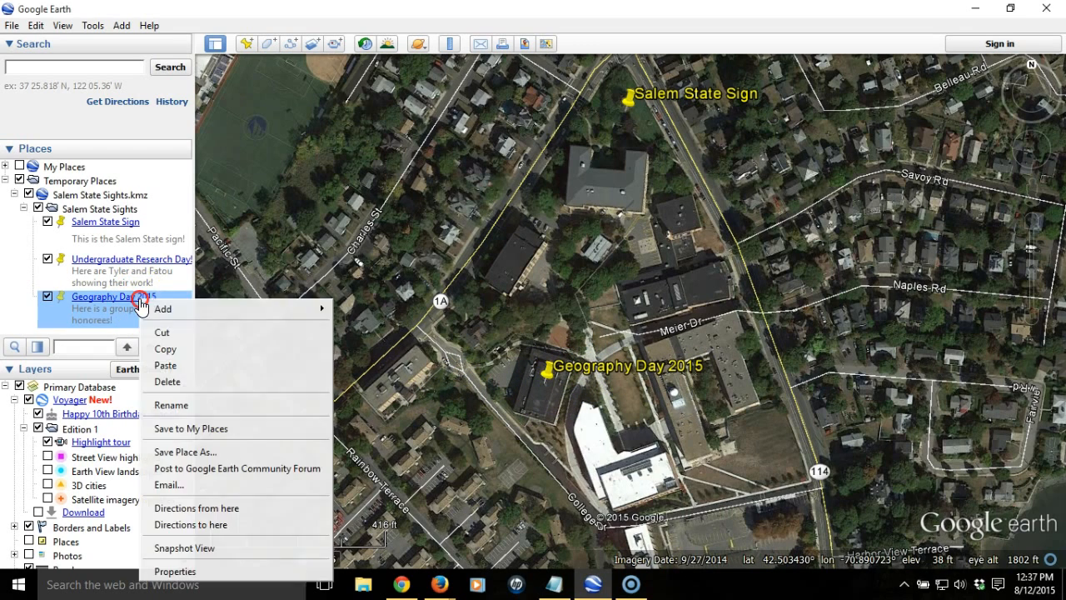
left_click(175, 571)
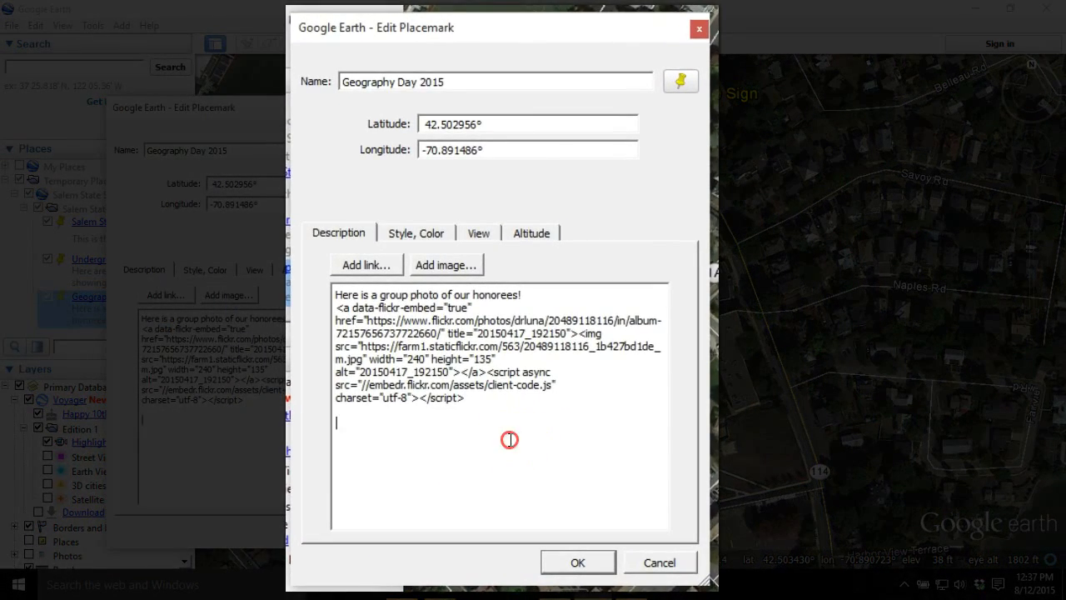
right_click(510, 440)
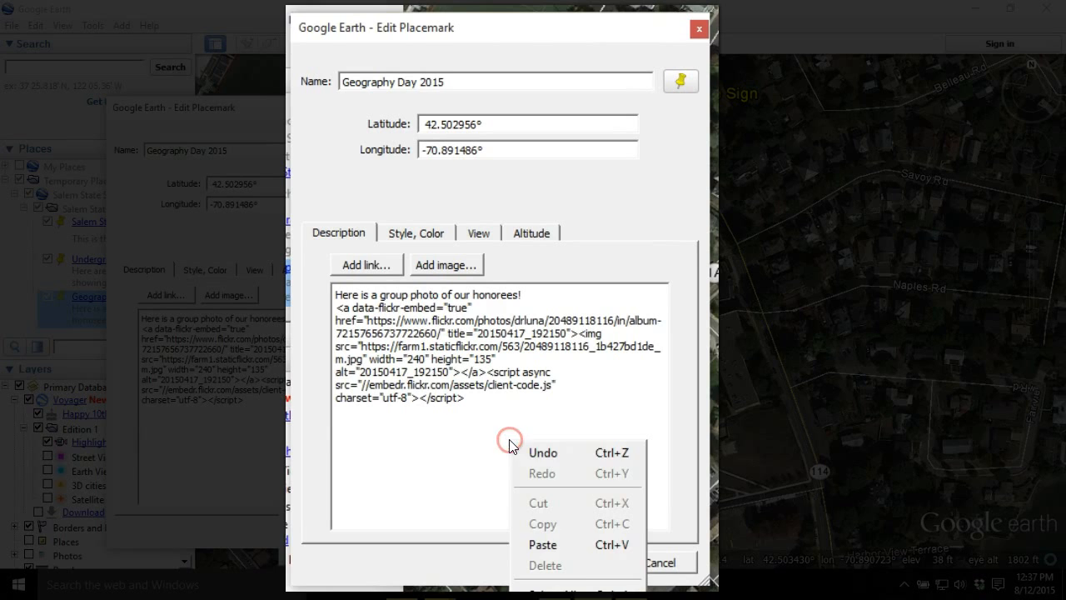
left_click(553, 542)
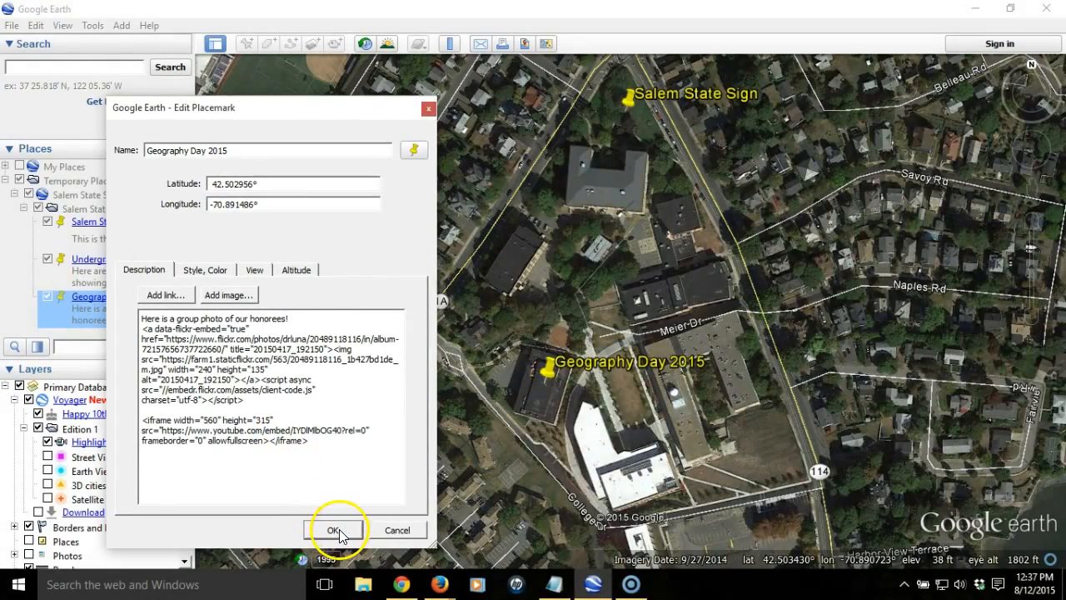
left_click(336, 526)
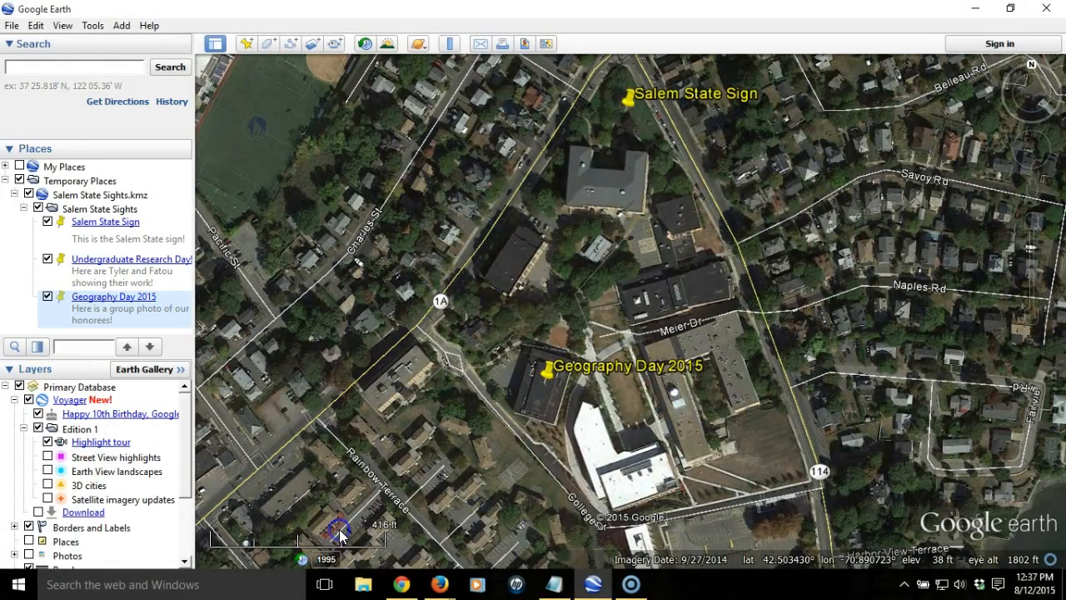
Open the Geography Day 2015 placemark's balloon, play the first few seconds of the embedded video, pause it and close the balloon
left_click(550, 366)
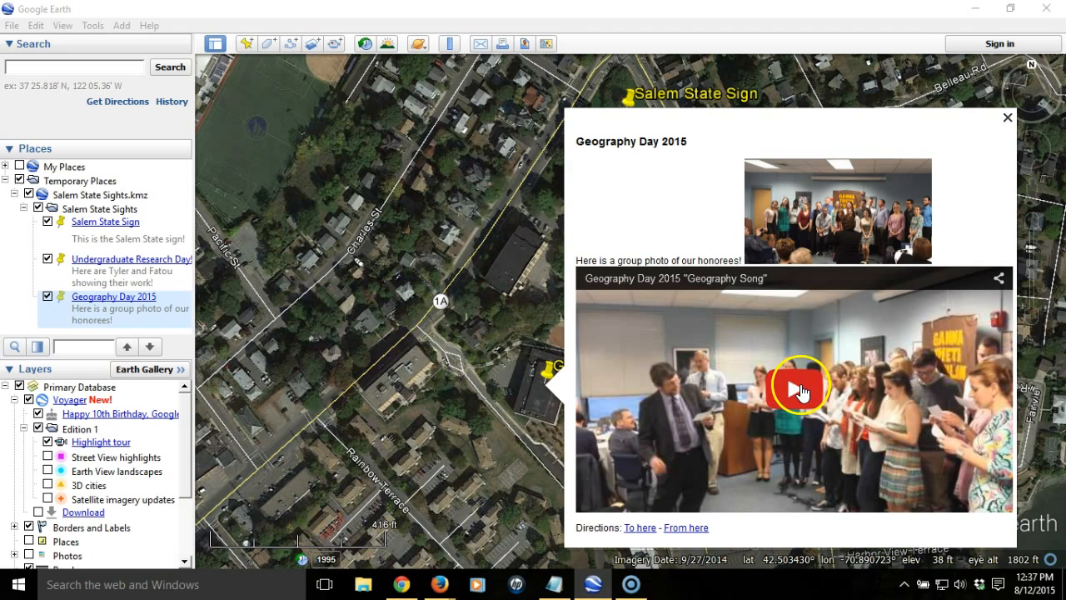
left_click(800, 392)
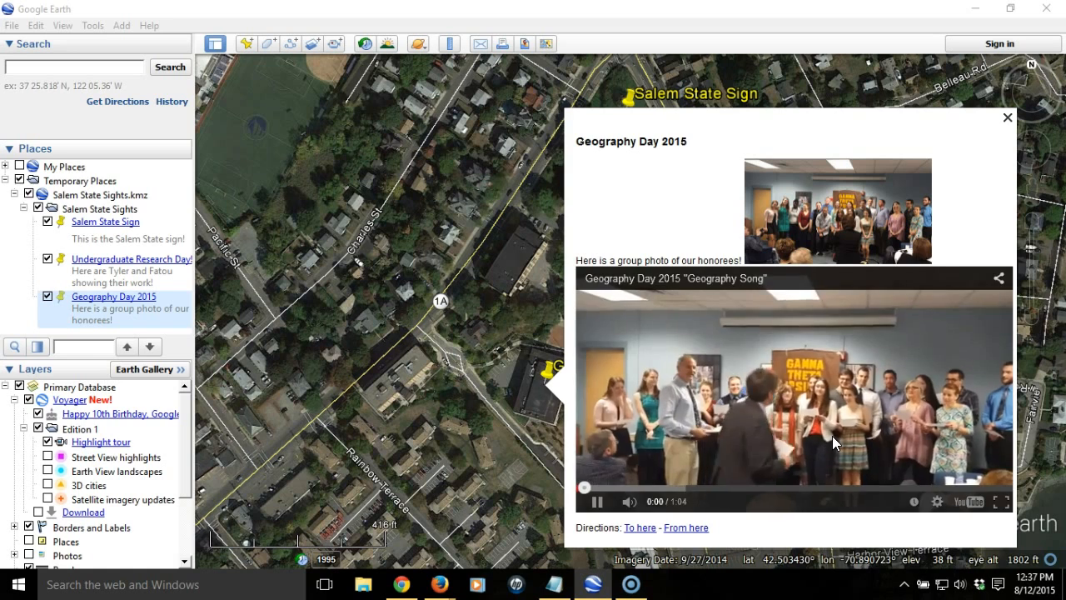
left_click(600, 502)
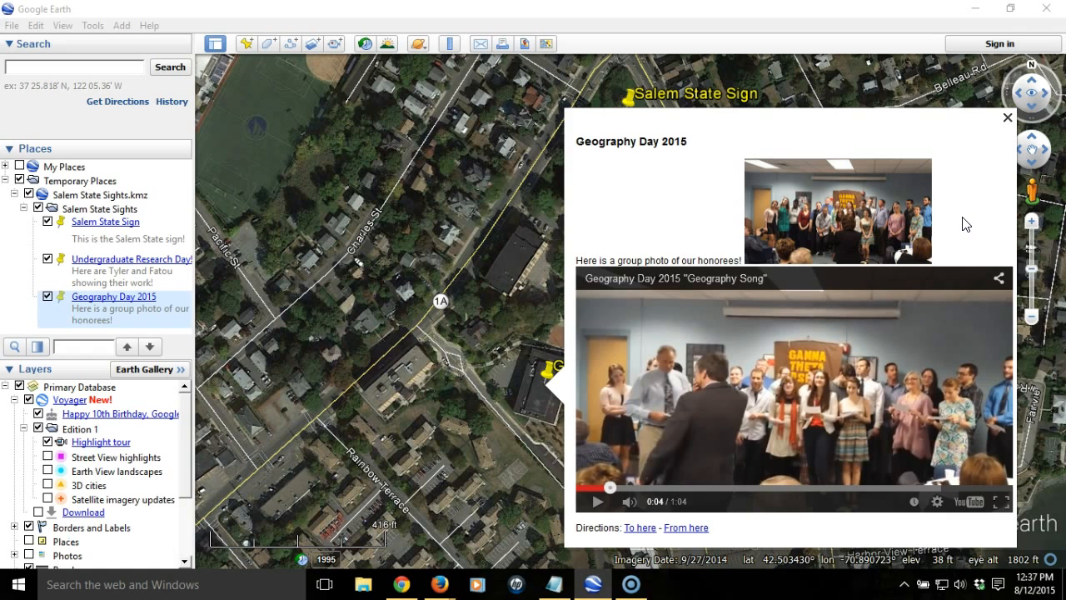
left_click(1007, 117)
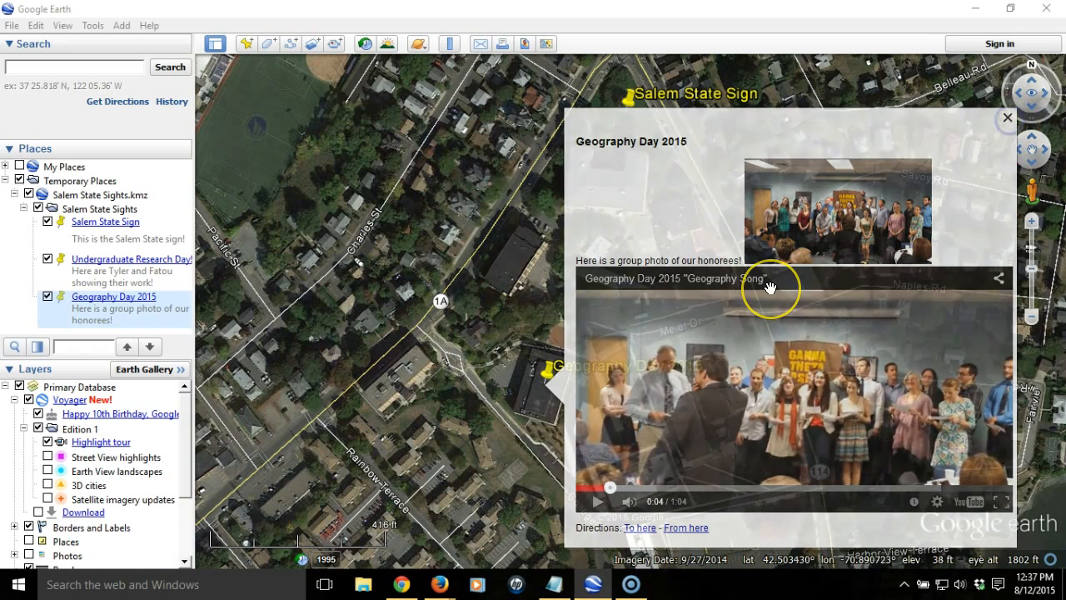